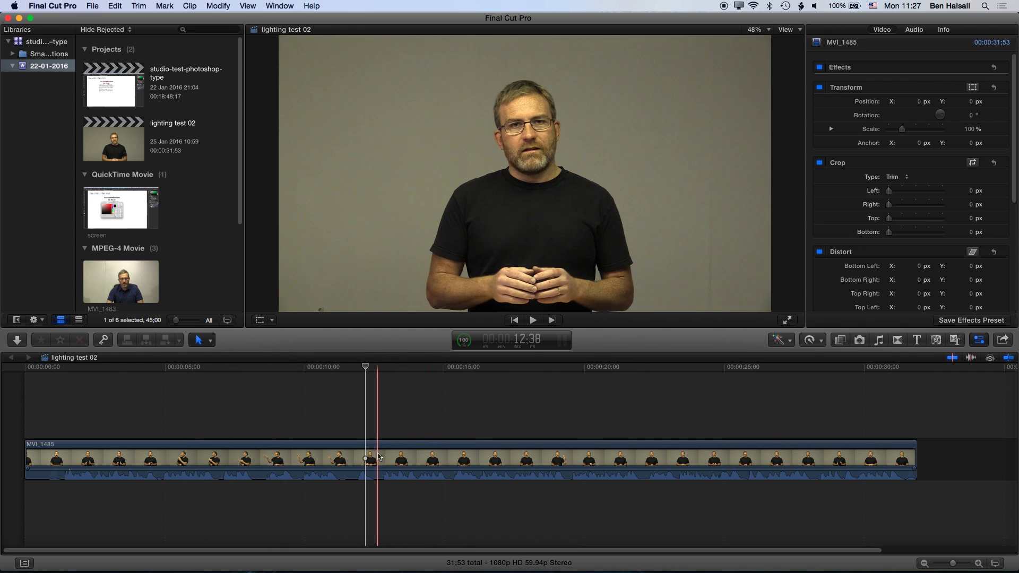
Step: Apply Balance Color to the MVI_1485 timeline clip and select the effect in the Inspector
click(358, 457)
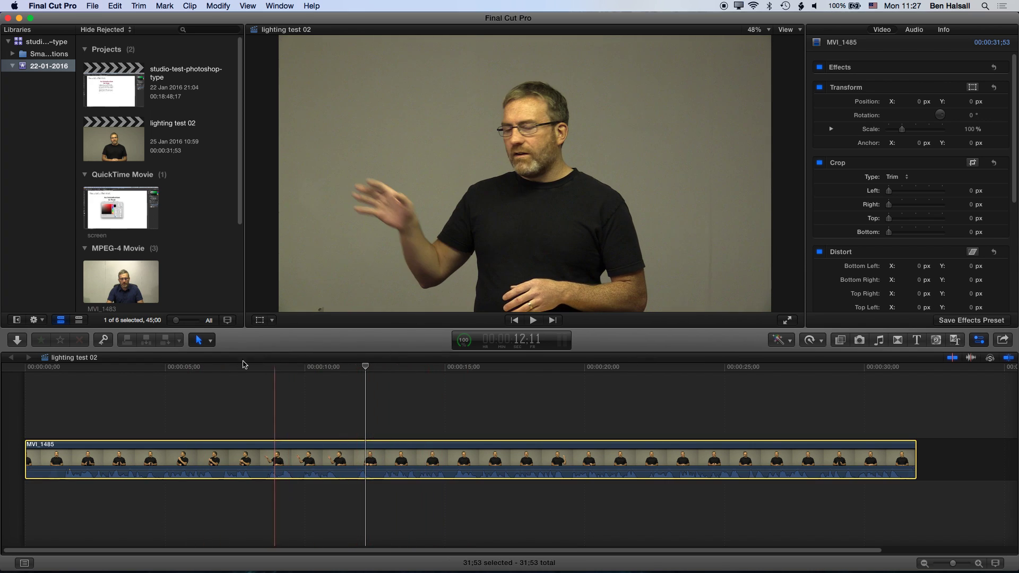
click(218, 5)
click(233, 53)
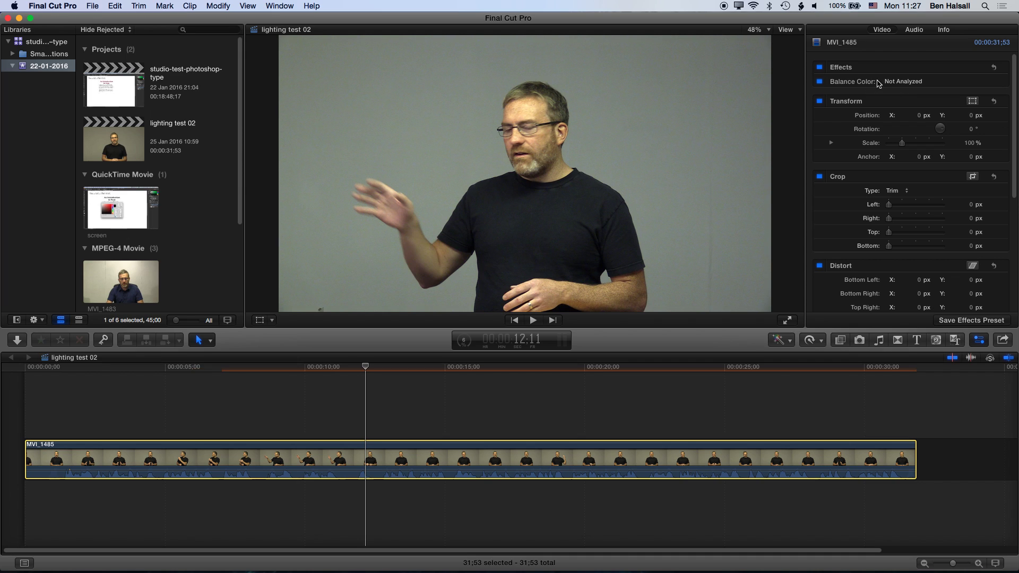
click(897, 85)
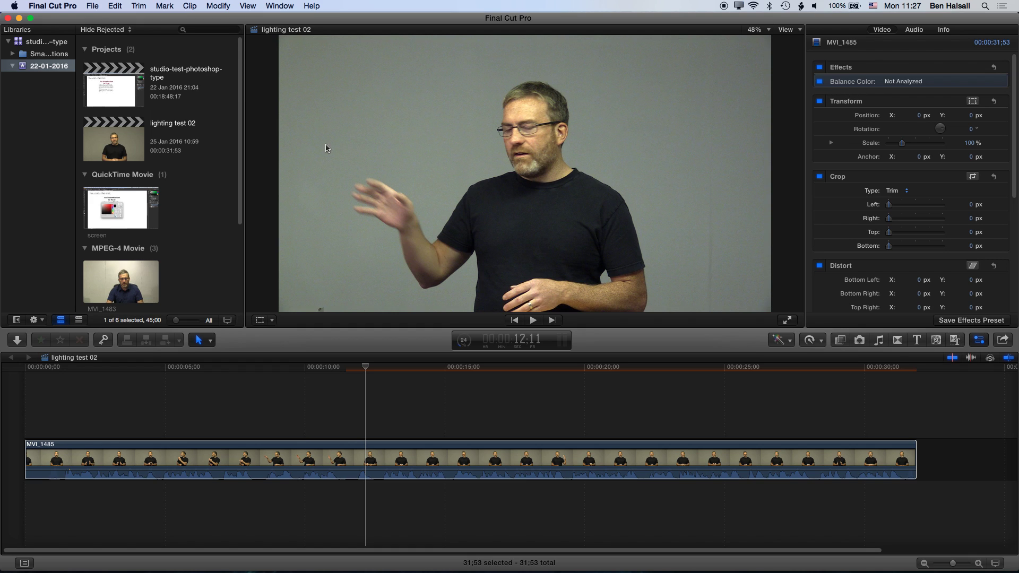
scroll(160, 151, down, 5)
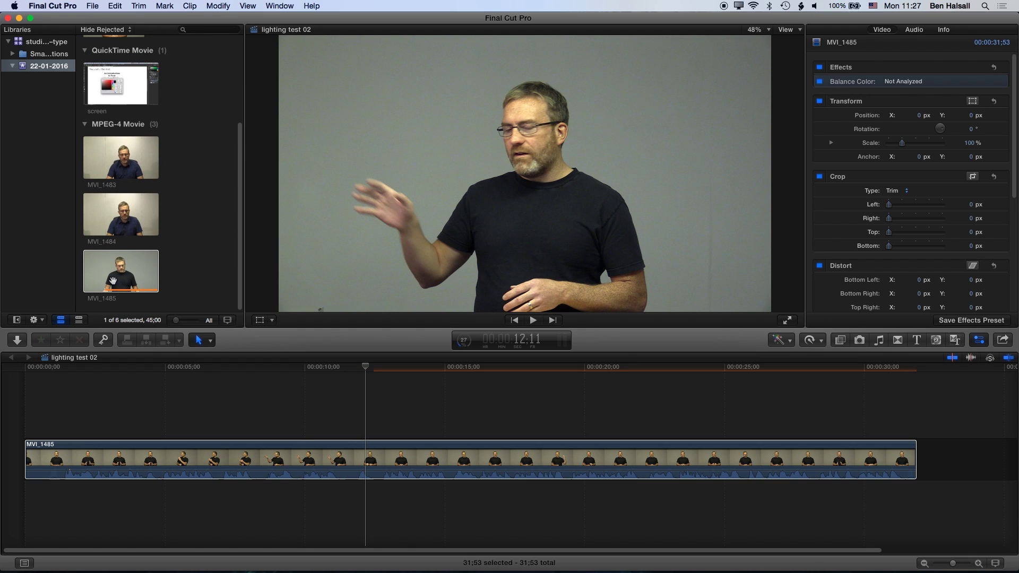
Step: Run Analyze and Fix on the MVI_1485 source clip with balance color analysis enabled
click(129, 273)
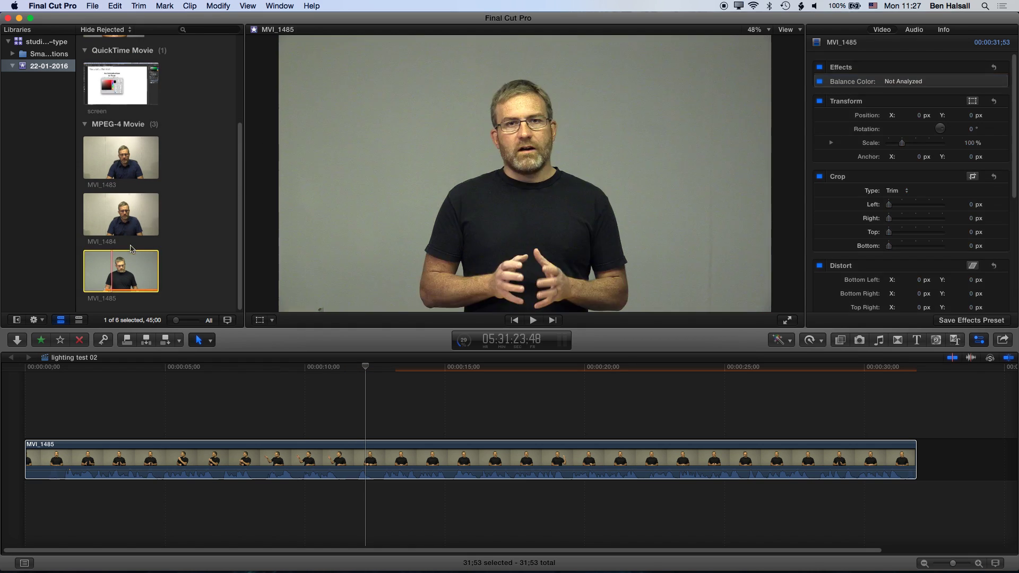
right_click(129, 273)
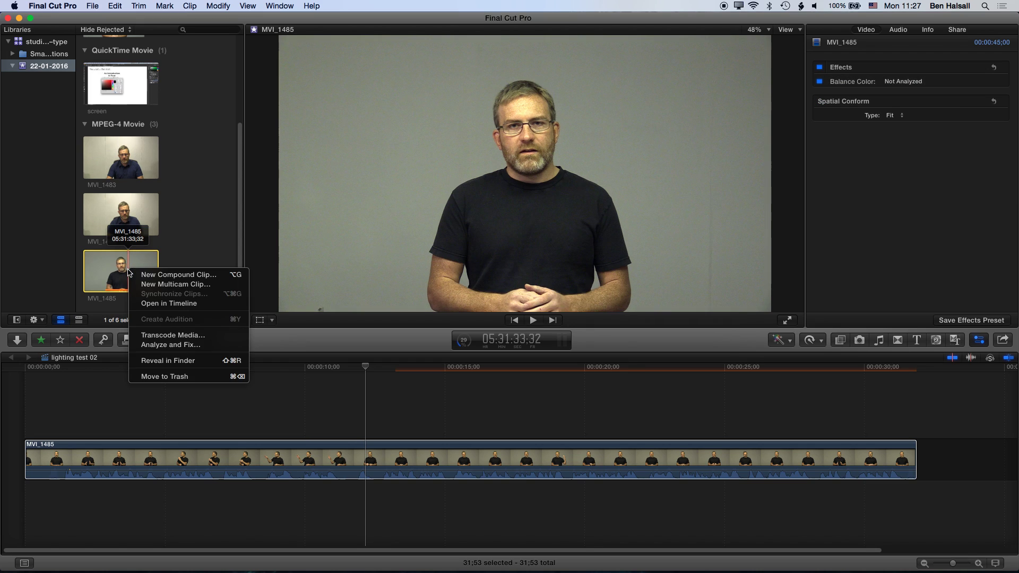
click(171, 345)
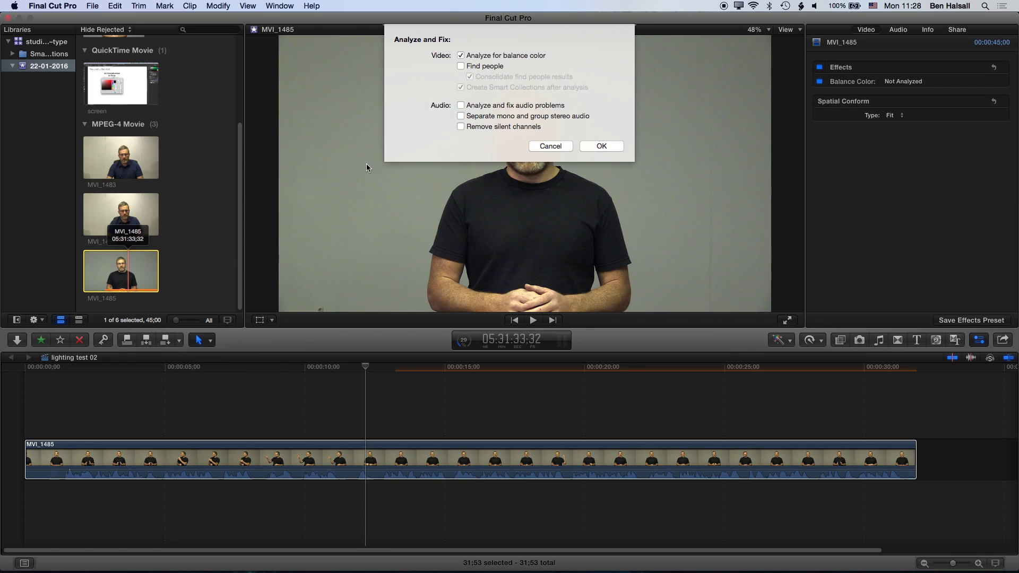
click(477, 55)
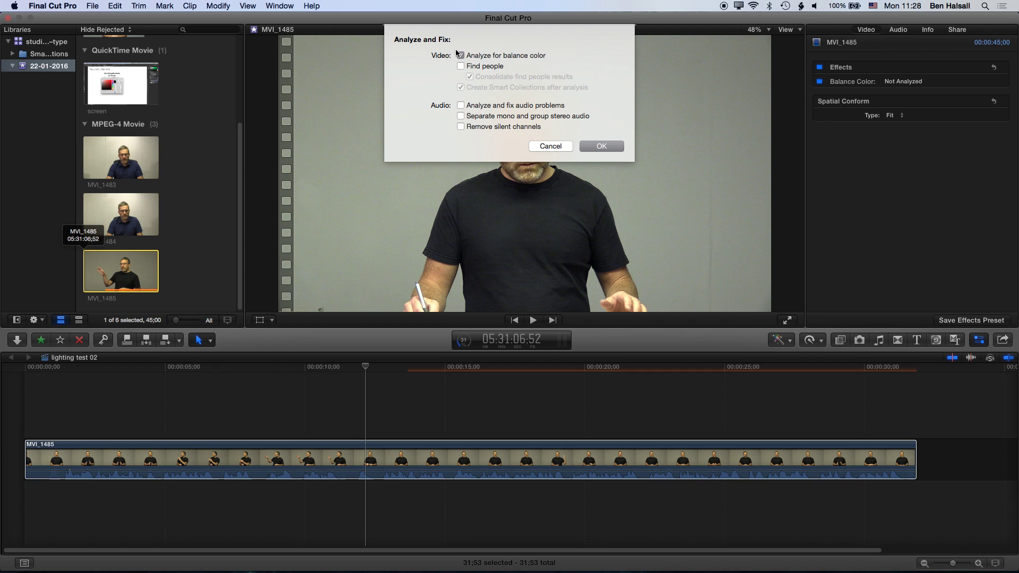
click(601, 147)
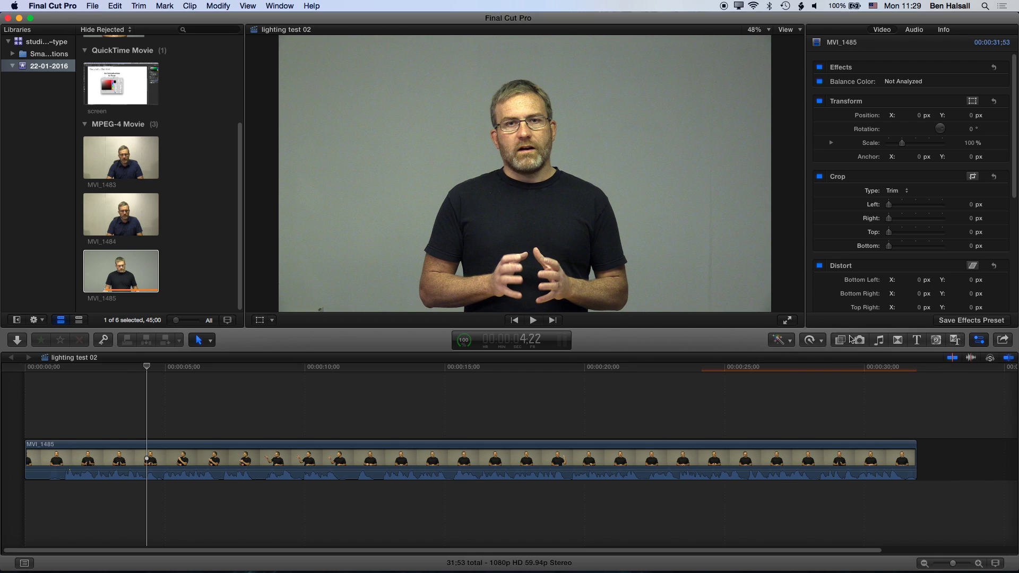
click(841, 341)
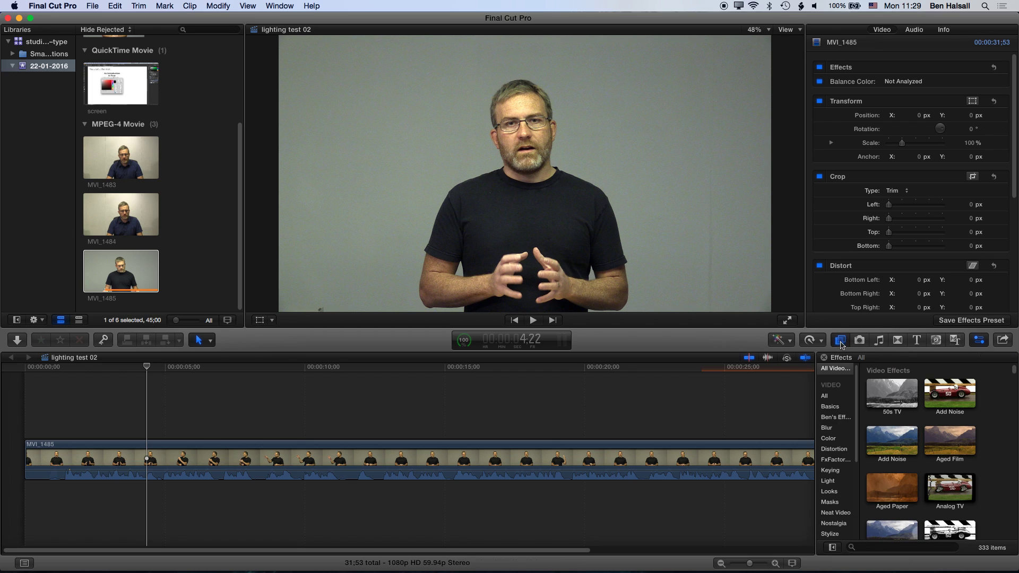
Step: Apply Broadcast Safe from the Color effects to MVI_1485, keeping Video Type on NTSC
click(830, 440)
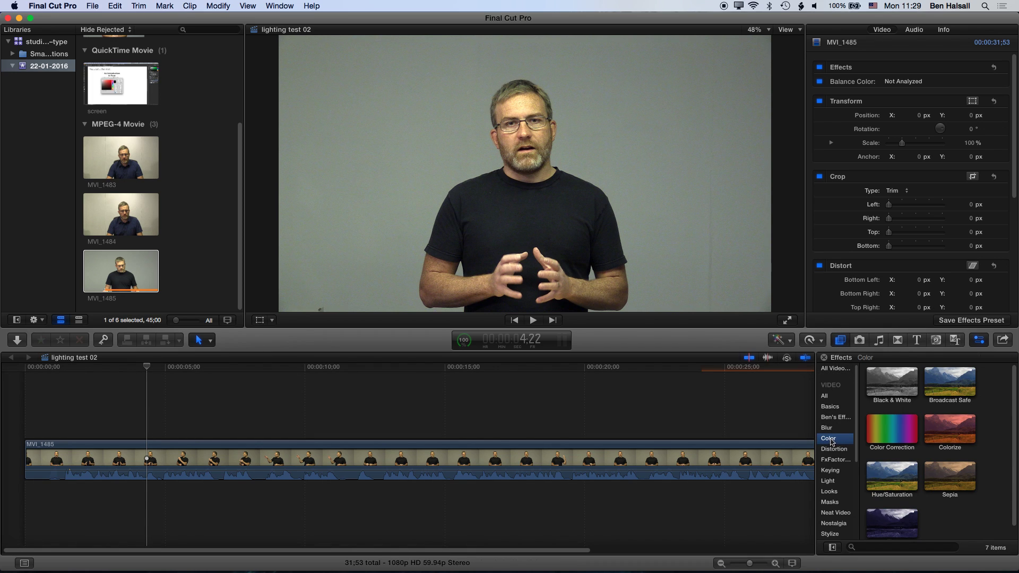
click(890, 386)
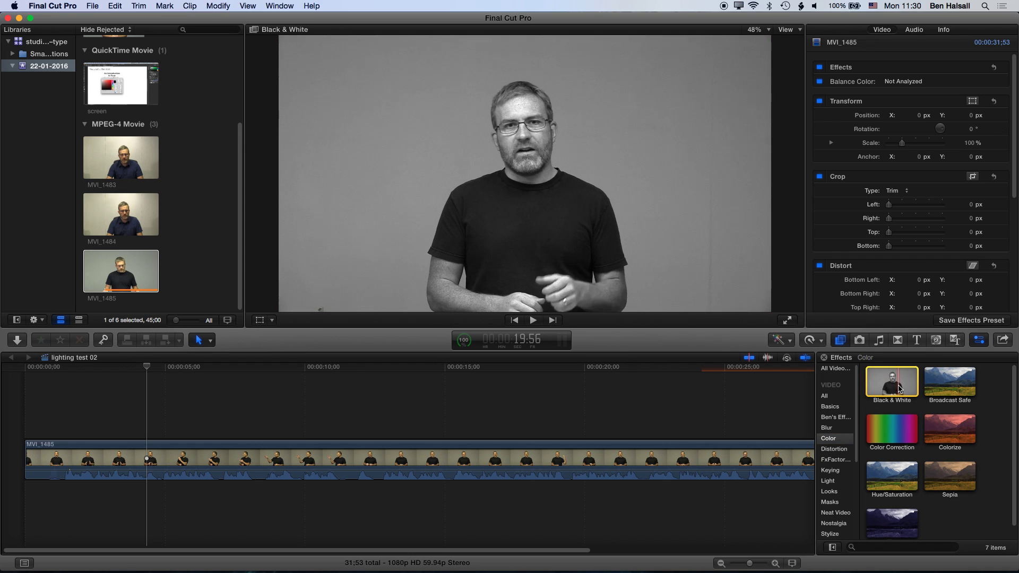
click(953, 386)
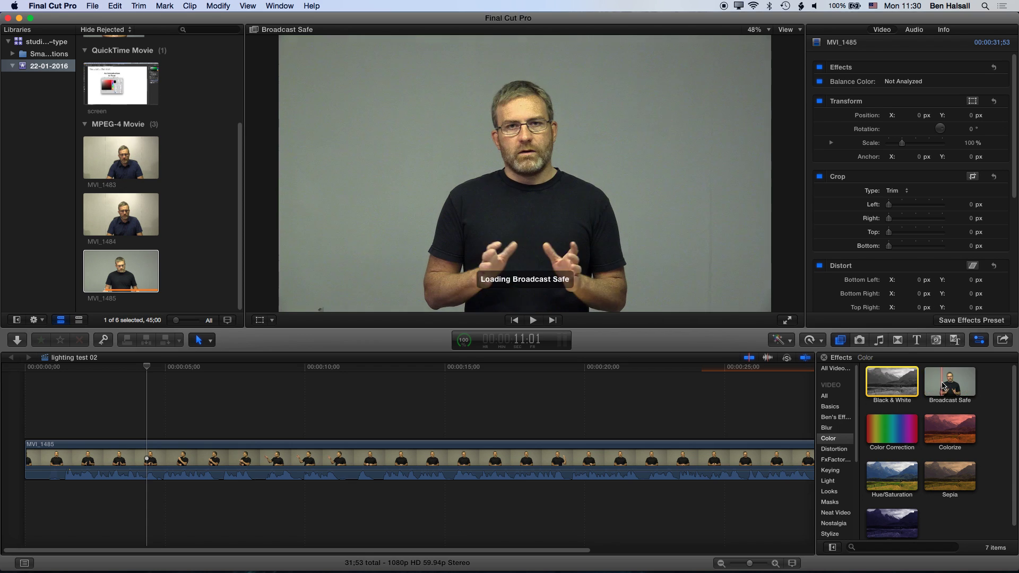
drag(953, 386, 599, 443)
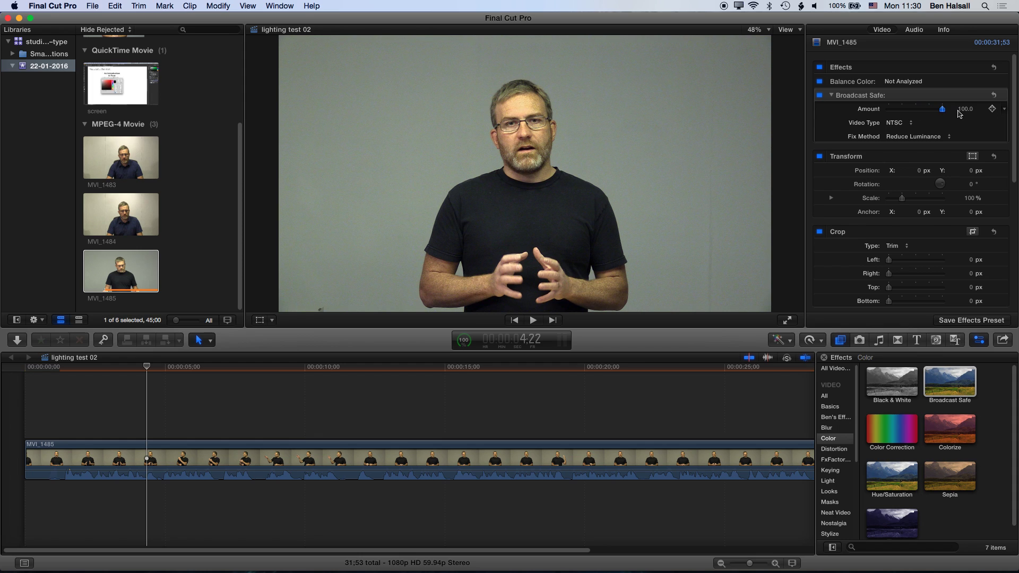
click(903, 124)
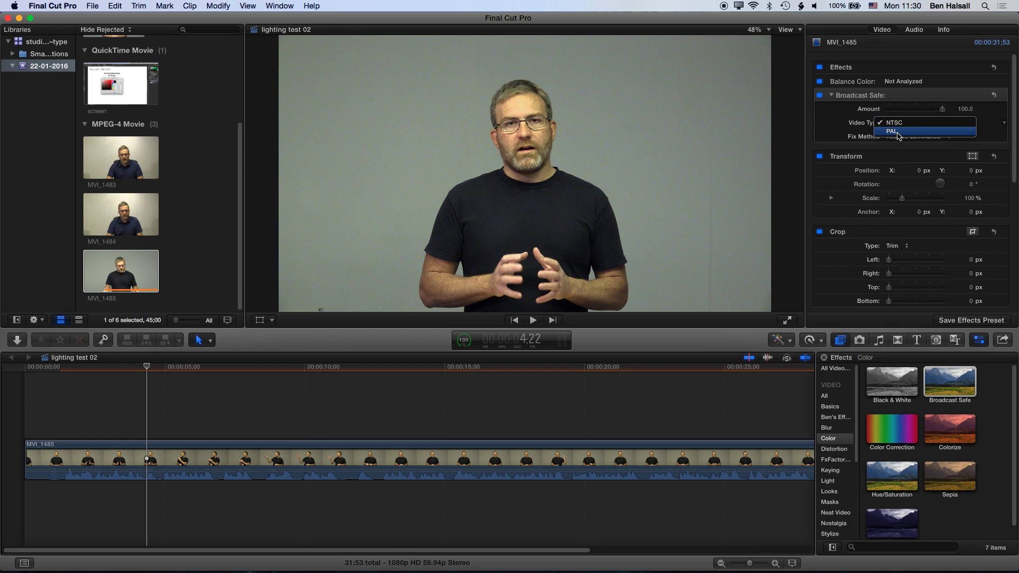
click(905, 136)
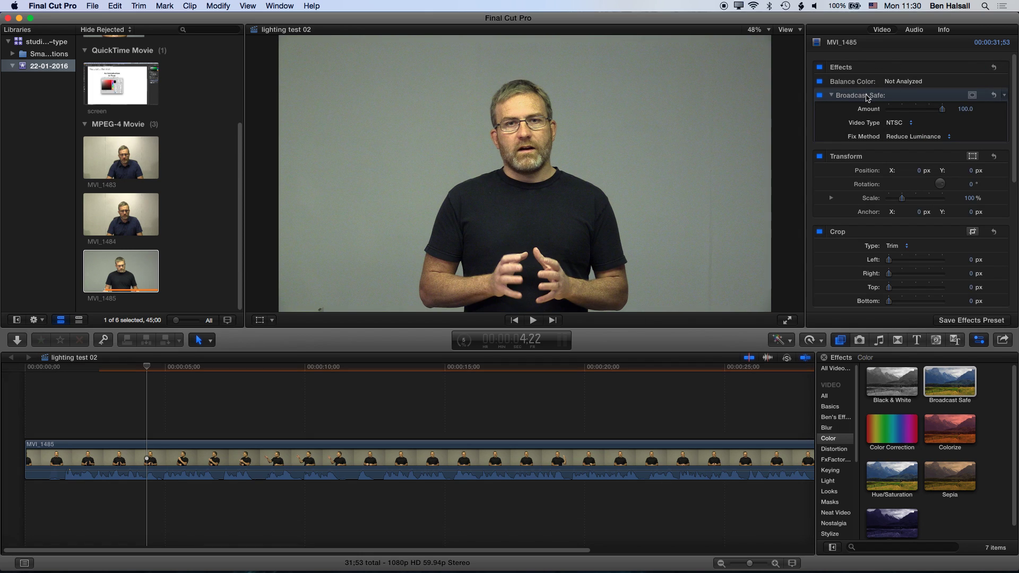
Step: Delete Broadcast Safe from MVI_1485 and apply a Color Correction effect in its place
key(Delete)
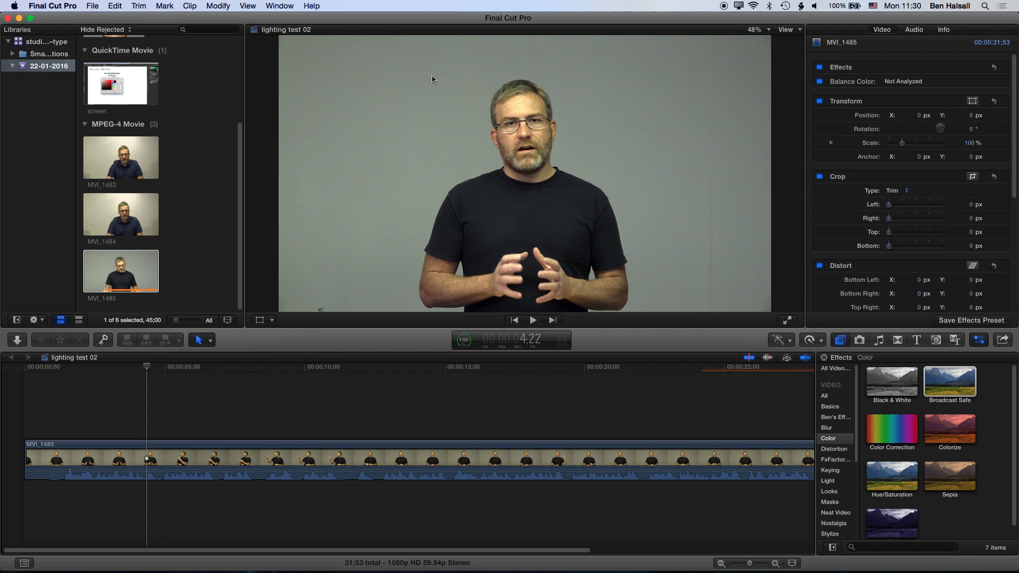
click(276, 6)
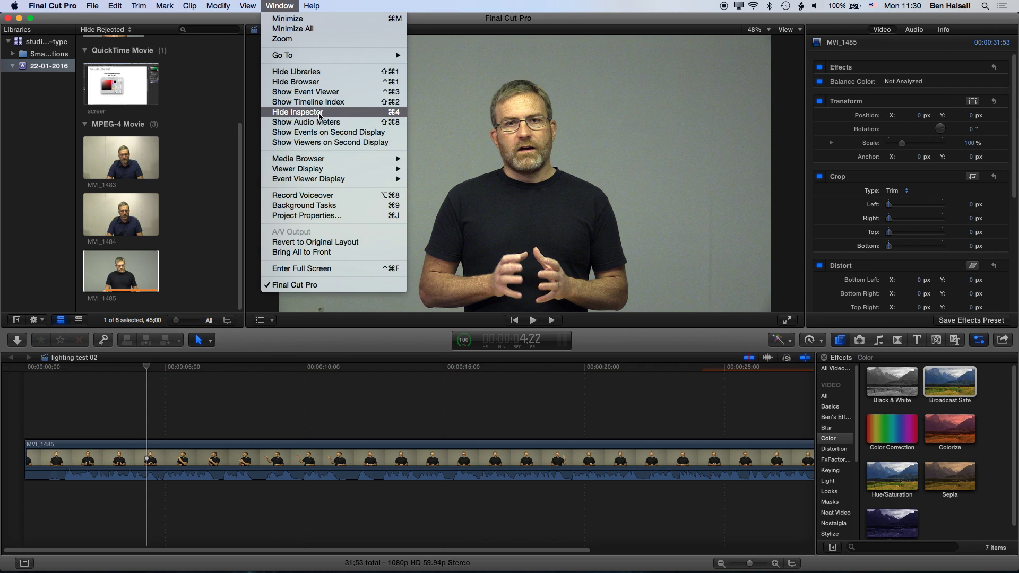
key(Escape)
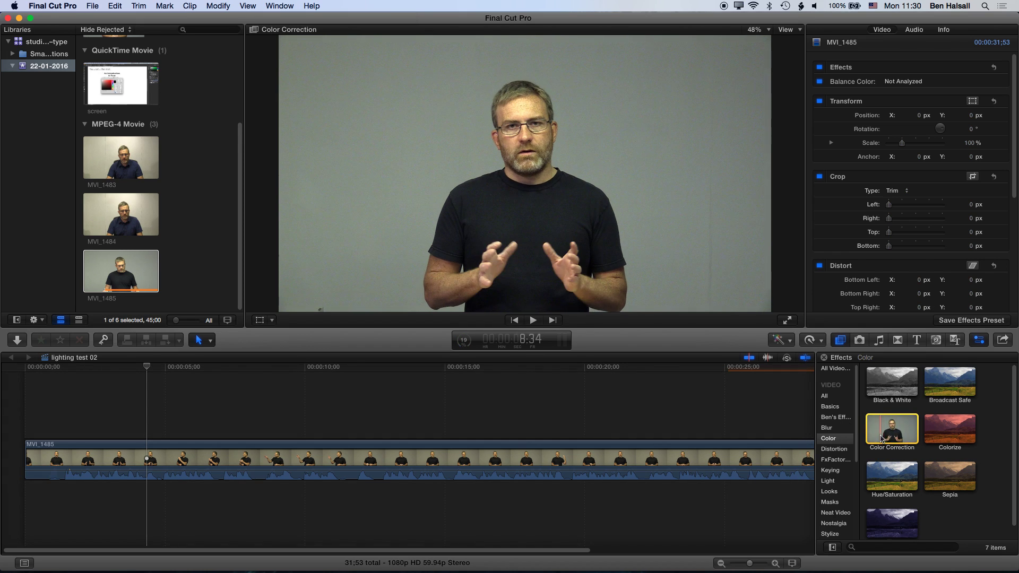
drag(888, 434, 411, 466)
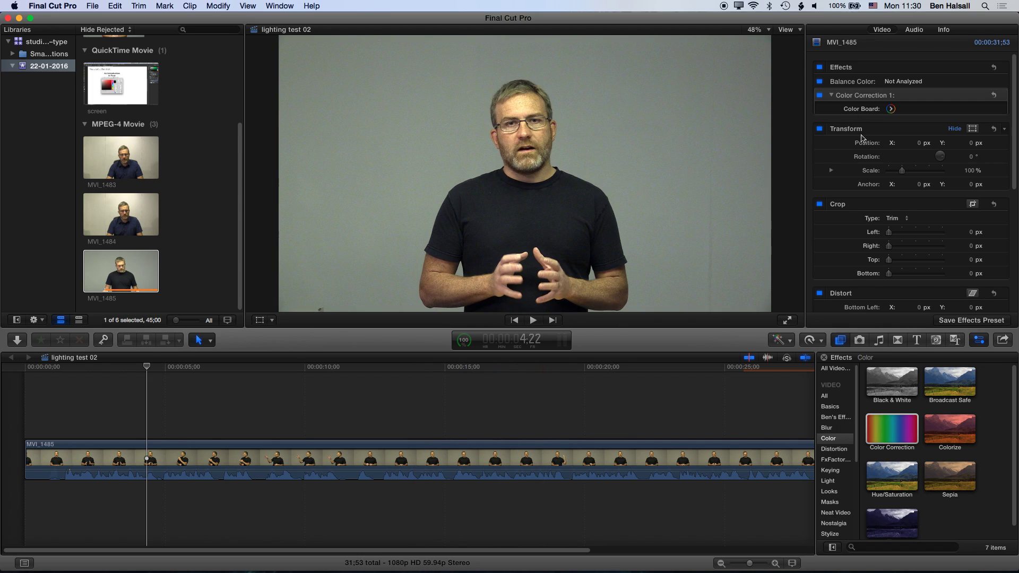
Step: Reset the Color Board's color shifts, then tint Global slightly magenta at 328°, 9%
click(891, 110)
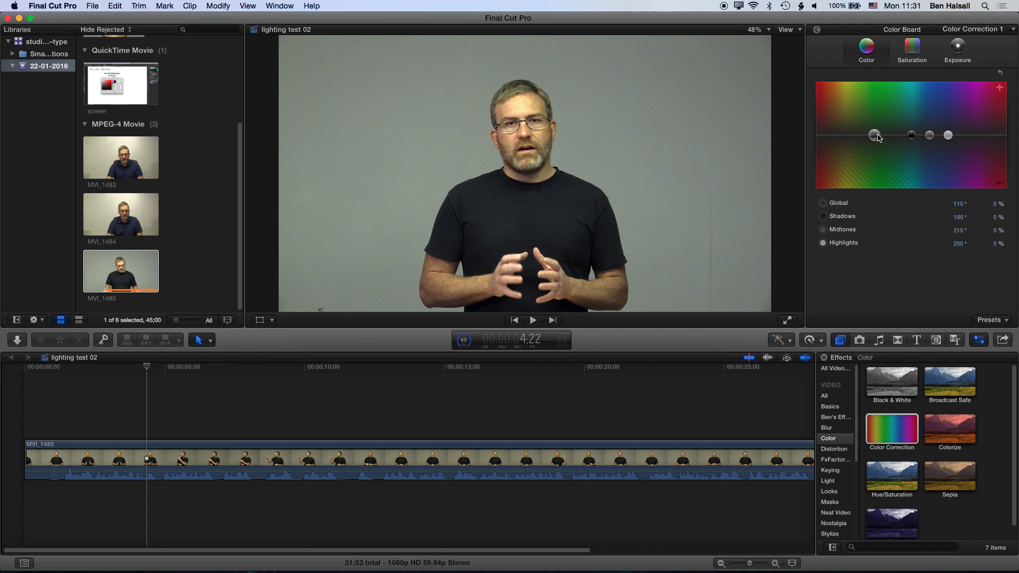
drag(876, 138, 987, 132)
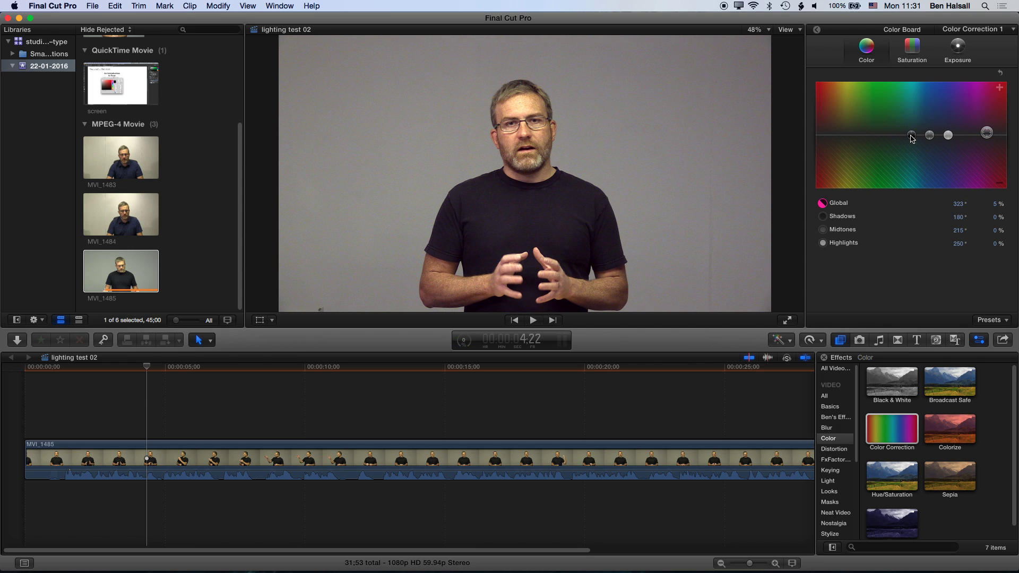
drag(911, 137, 830, 112)
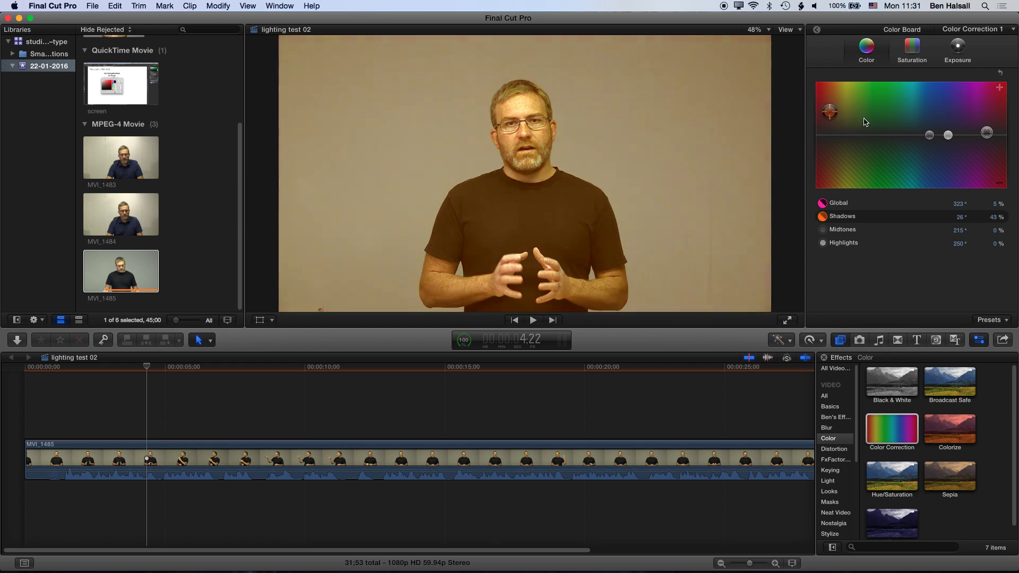
key(super+z)
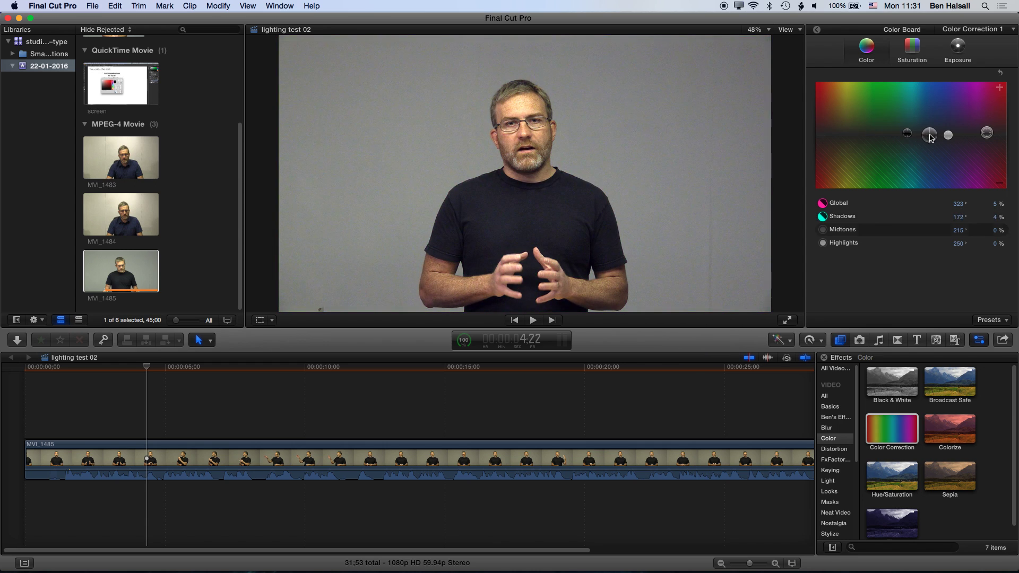
mouse_move(929, 137)
mouse_down()
mouse_move(876, 127)
mouse_move(972, 133)
mouse_move(906, 135)
mouse_move(945, 129)
mouse_up()
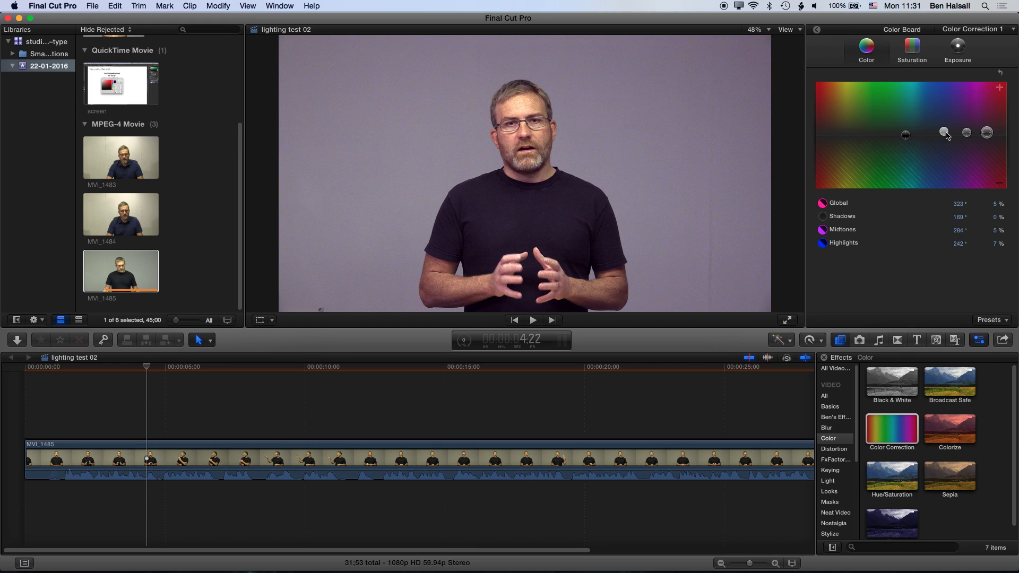
drag(945, 133, 932, 142)
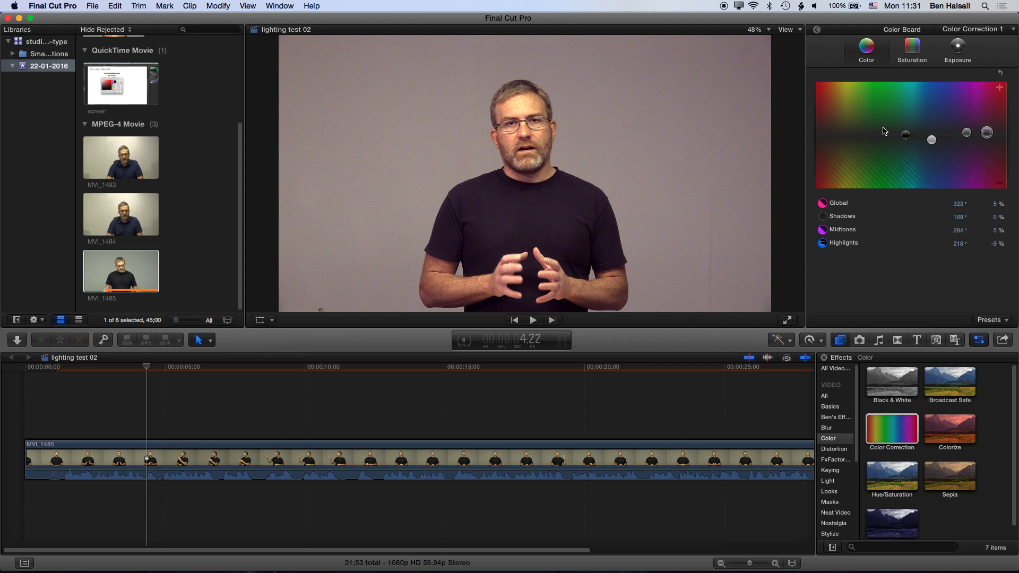
click(1001, 74)
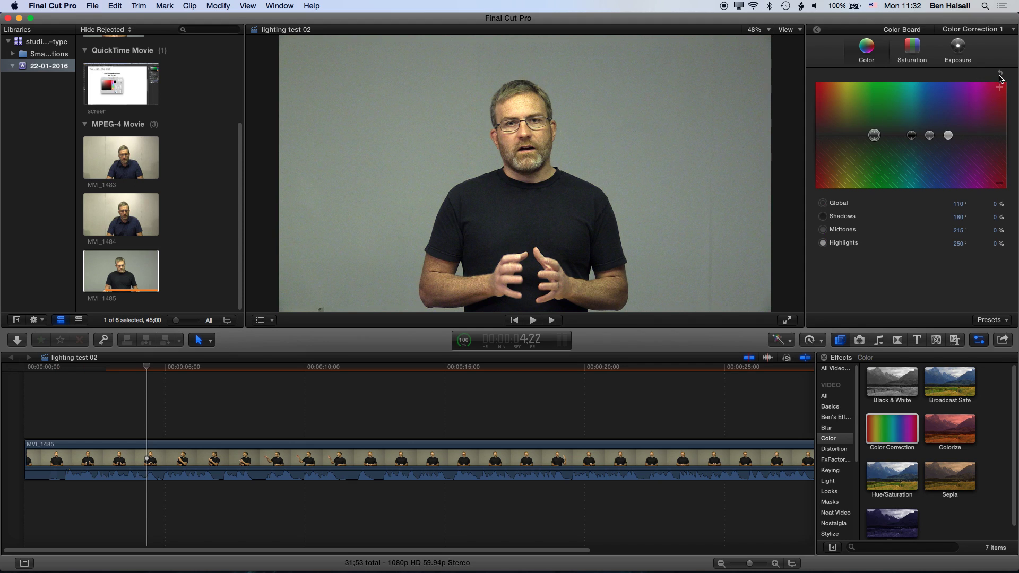
drag(877, 139, 992, 134)
Step: Set saturation to Highlights -40% and Midtones 16%, leaving Global at 0%
click(913, 53)
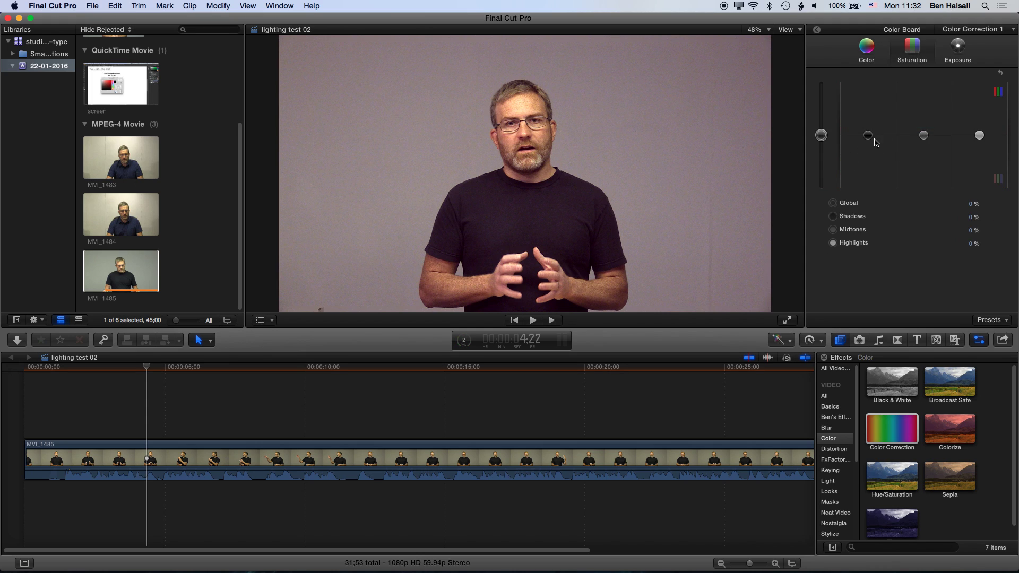
drag(826, 139, 826, 203)
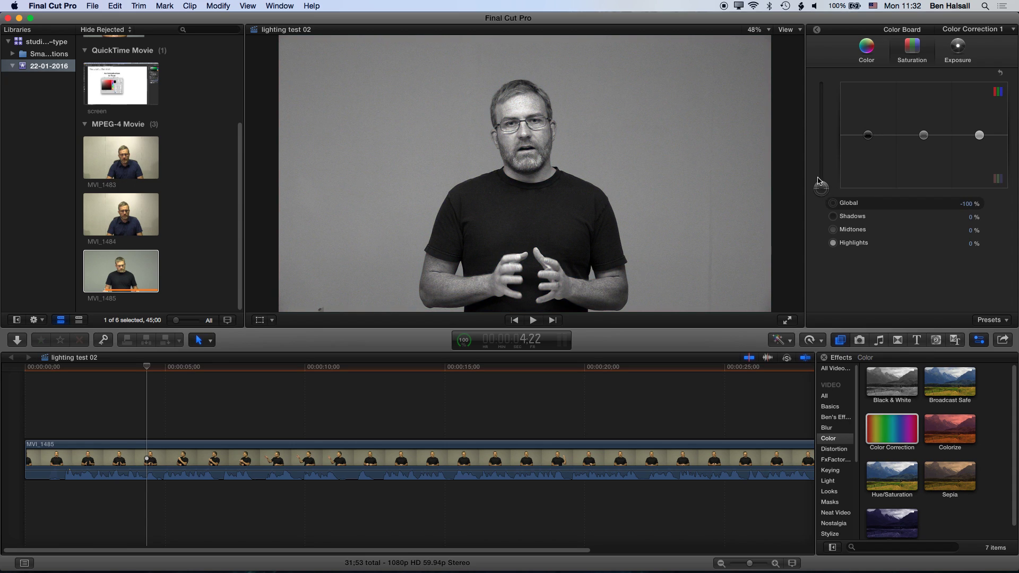
drag(817, 177, 820, 140)
click(1000, 75)
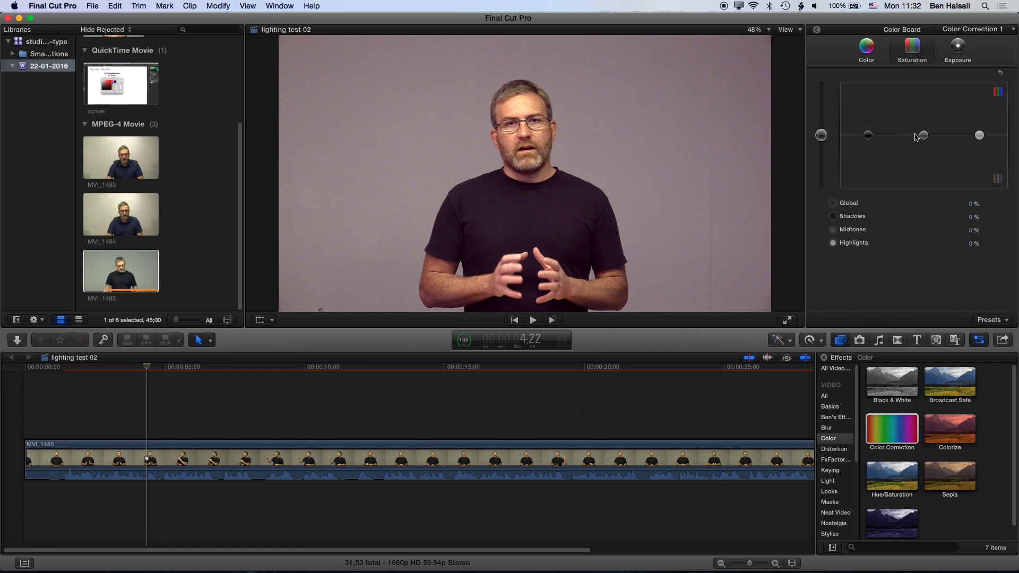
drag(982, 139, 985, 165)
mouse_move(924, 137)
mouse_down()
mouse_move(925, 125)
mouse_move(924, 133)
mouse_up()
drag(985, 177, 985, 169)
mouse_move(926, 136)
mouse_down()
mouse_move(922, 103)
mouse_move(919, 129)
mouse_up()
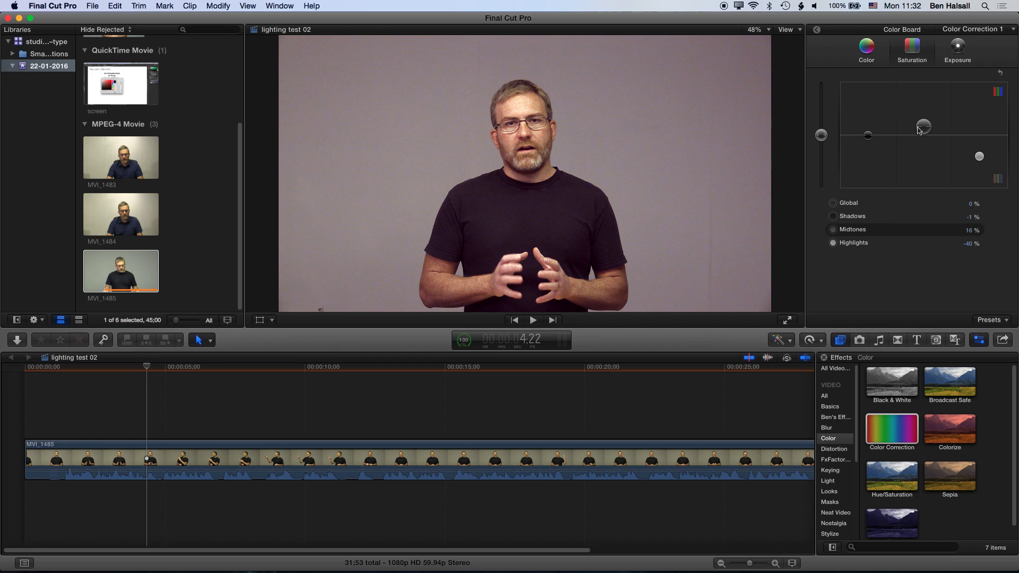
click(959, 49)
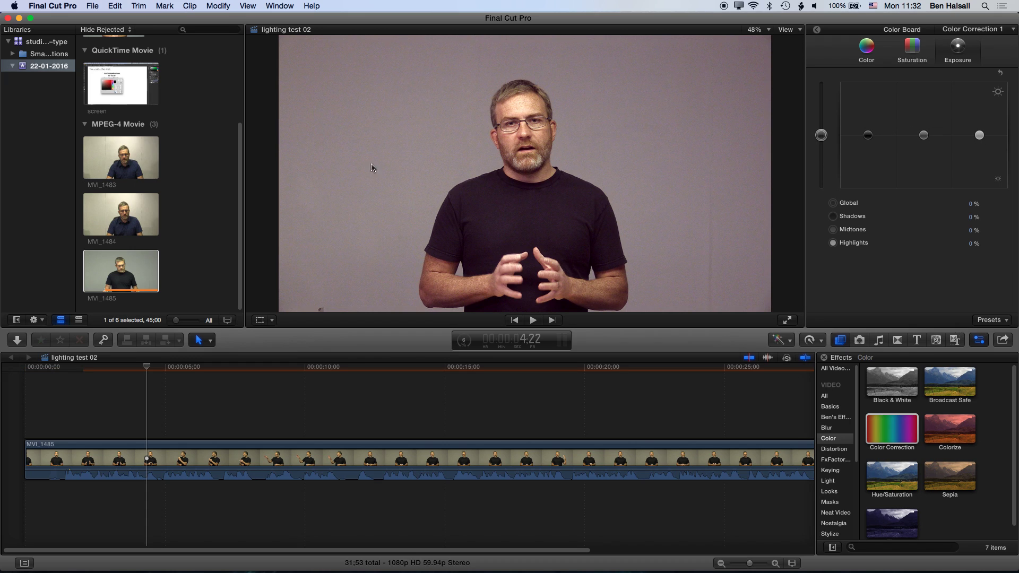
Step: Set exposure to Shadows -39%, Midtones 13% and Highlights 30%
drag(980, 136, 974, 100)
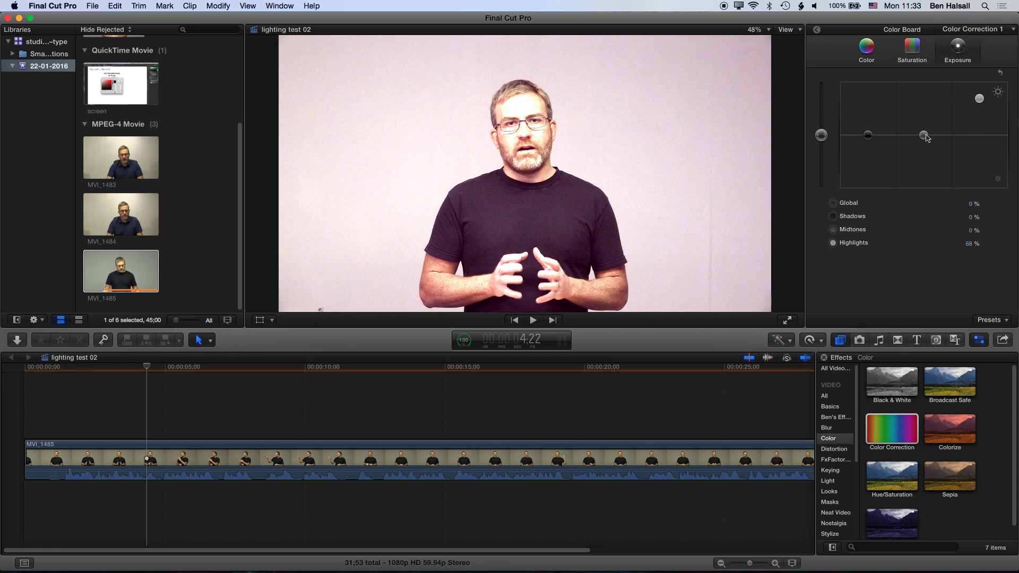
drag(923, 135, 925, 154)
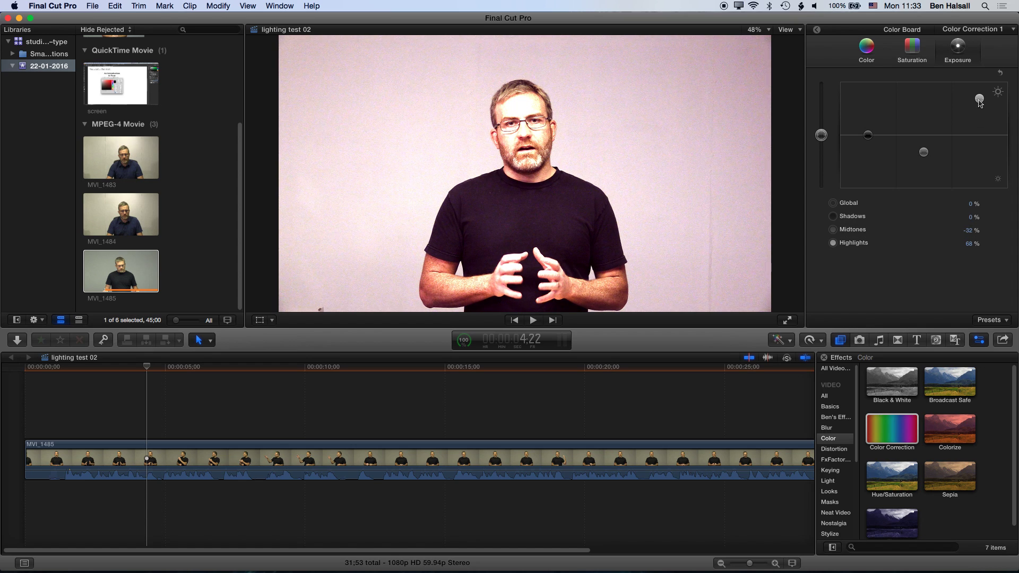
drag(980, 99, 969, 123)
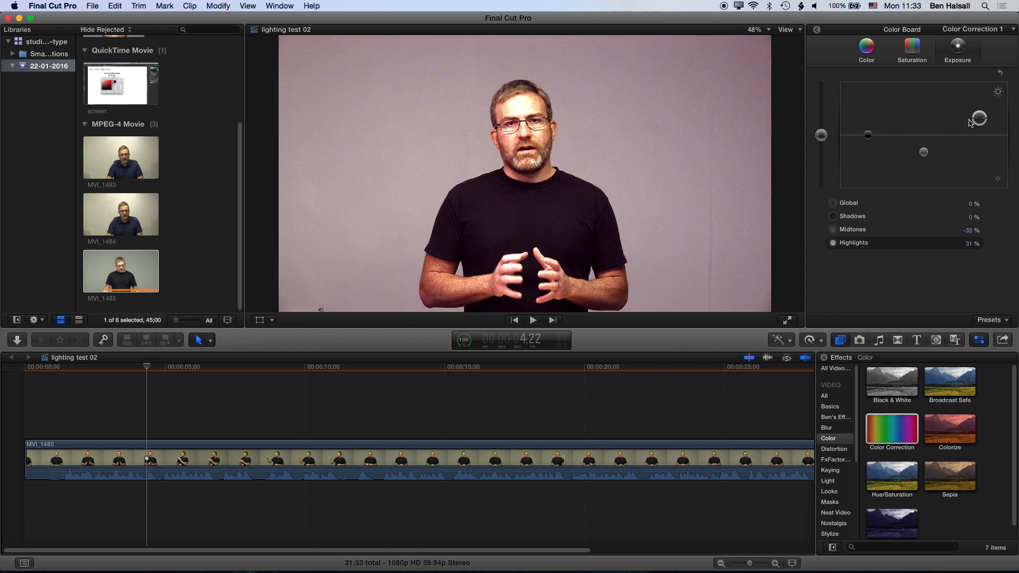
drag(924, 152, 924, 147)
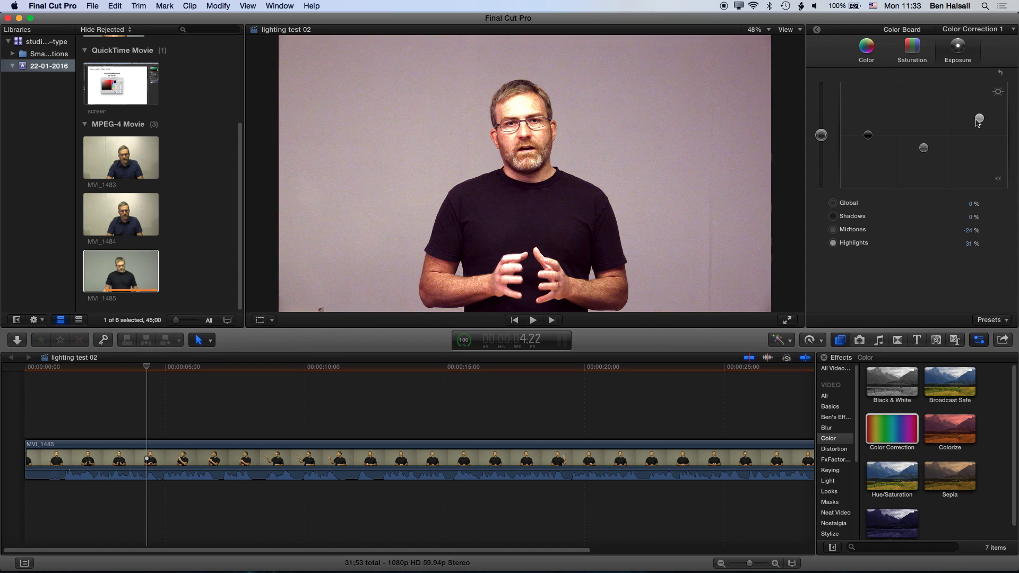
mouse_move(978, 123)
mouse_down()
mouse_move(980, 139)
mouse_move(979, 120)
mouse_up()
drag(926, 148, 868, 154)
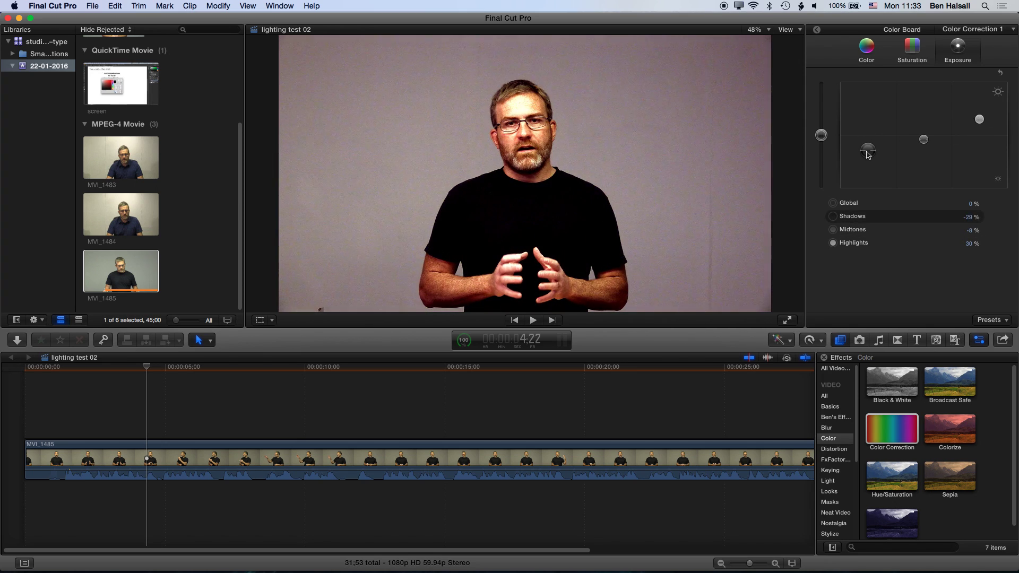
drag(923, 139, 924, 126)
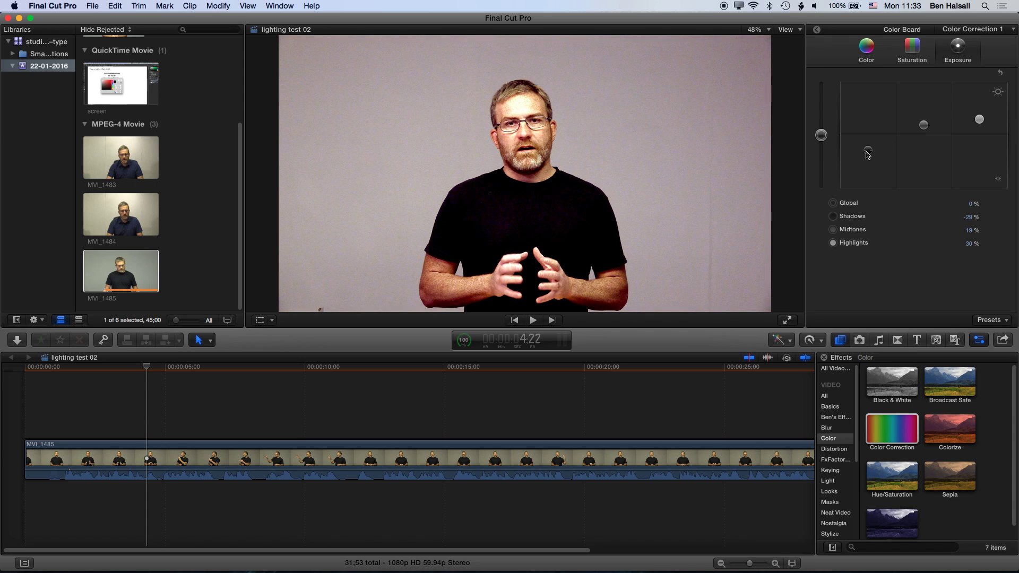
drag(868, 152, 868, 155)
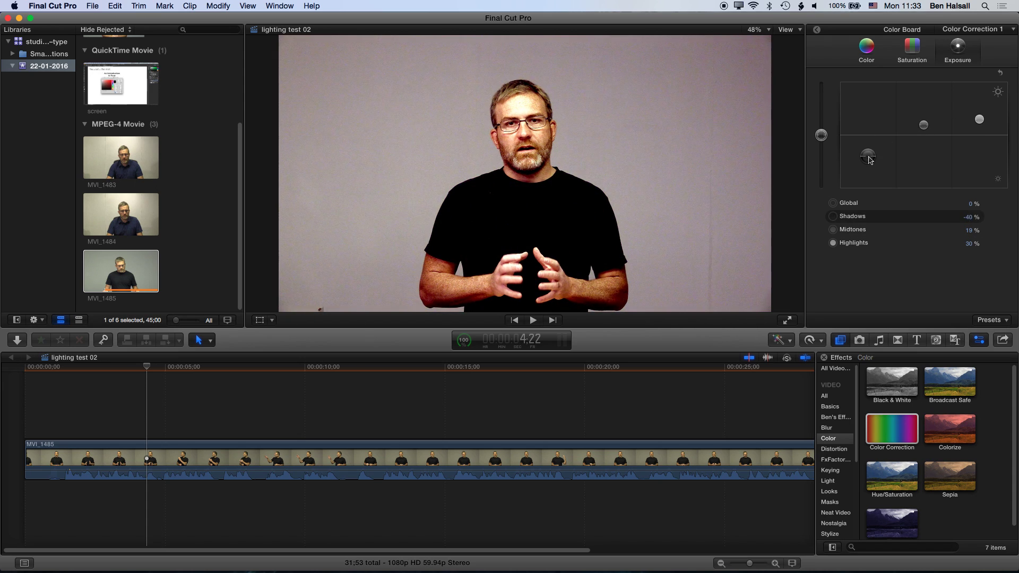
drag(924, 126, 920, 129)
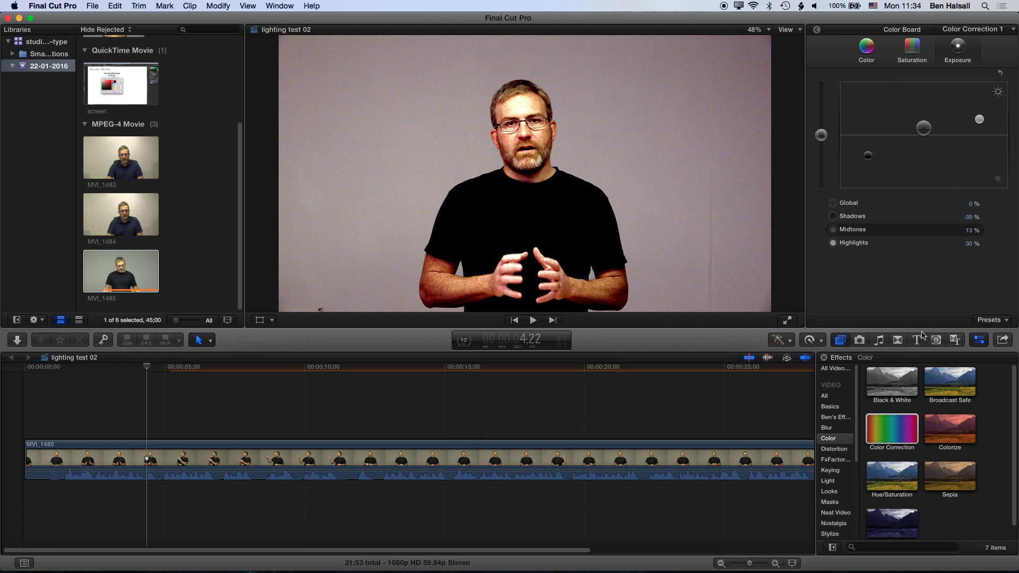
Step: Add a second Color Correction to the clip and compare it with Color Correction 1
click(990, 31)
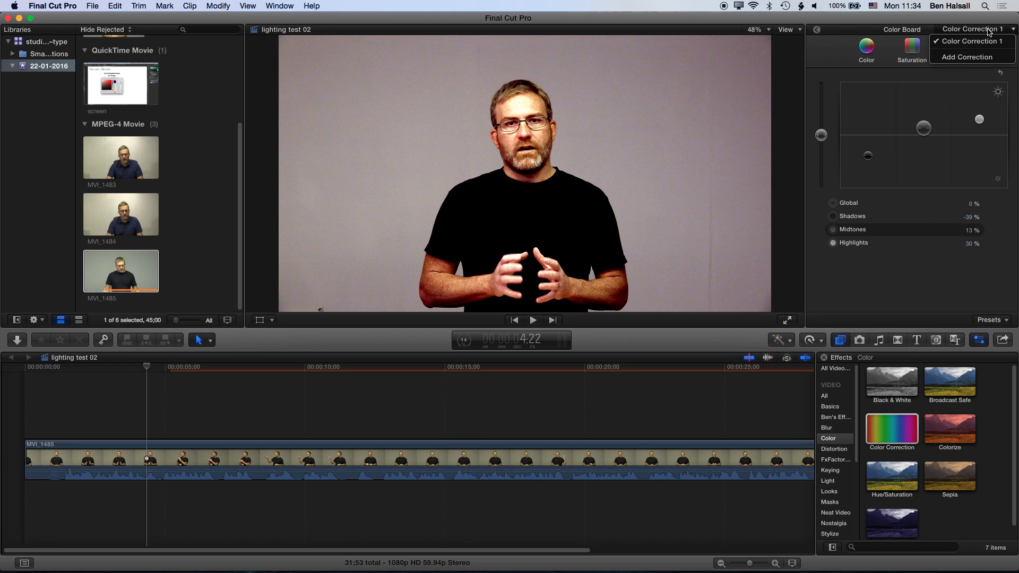
click(966, 57)
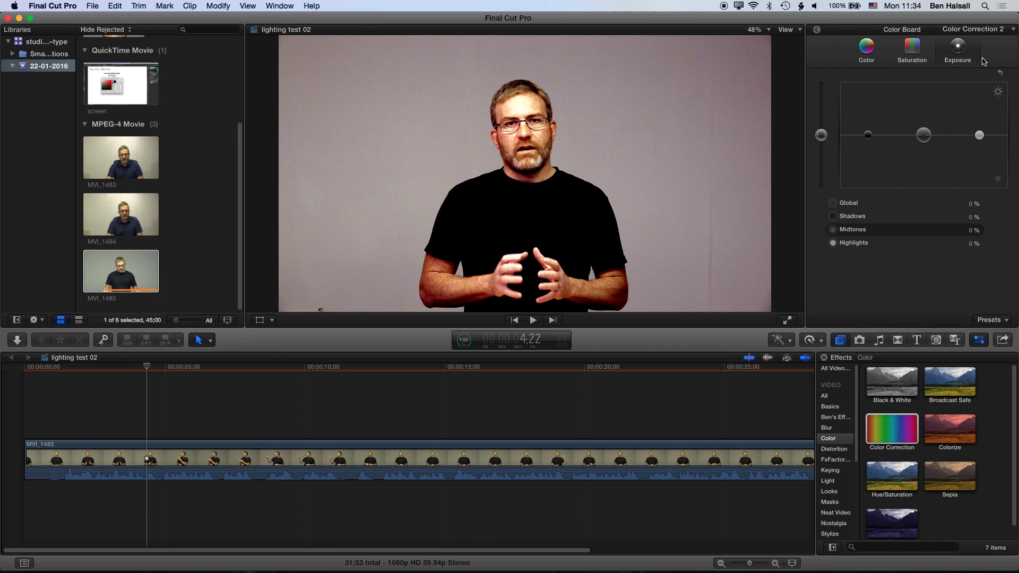
click(980, 31)
click(973, 41)
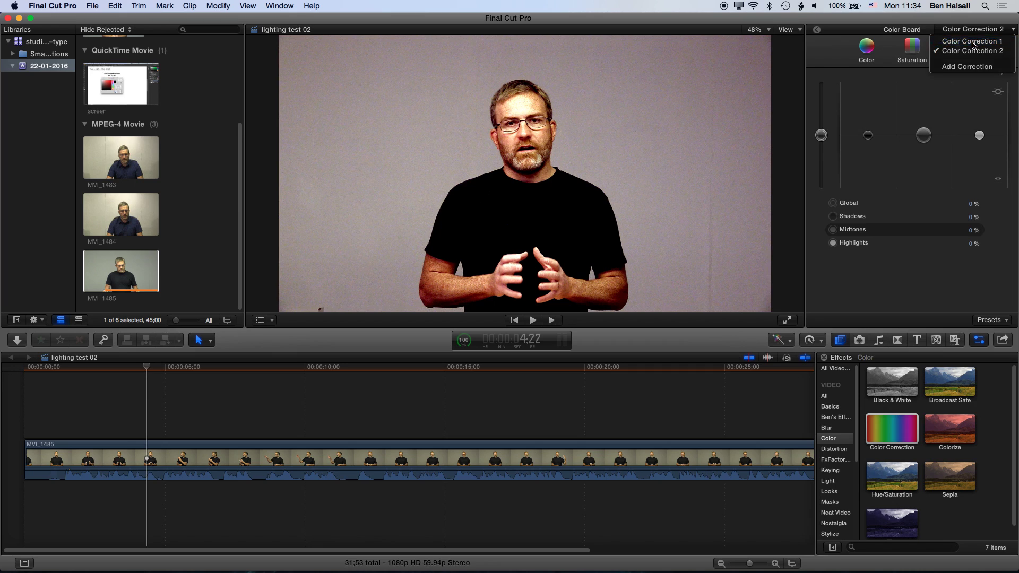
click(973, 29)
click(974, 51)
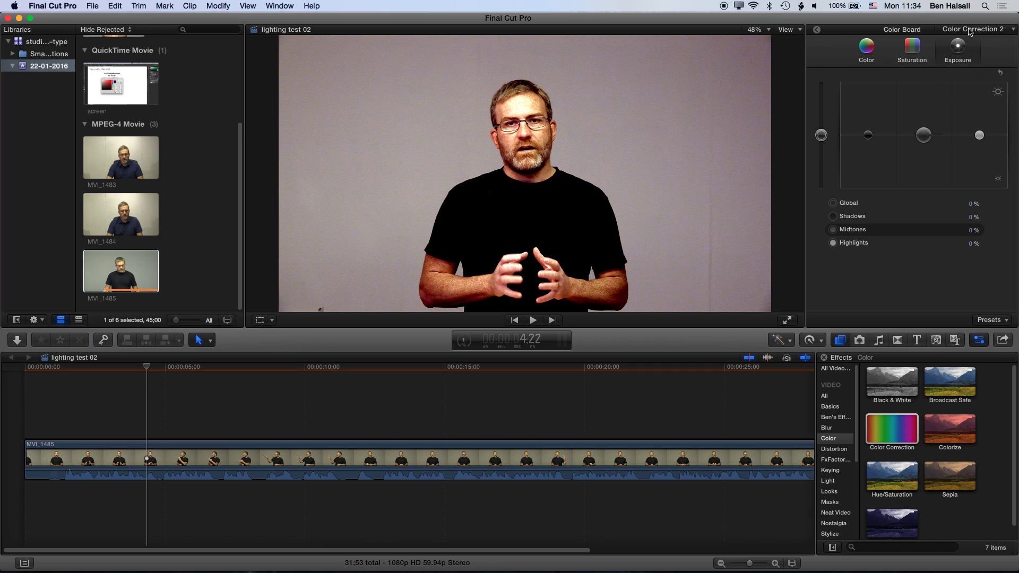
click(972, 29)
click(973, 30)
key(super+6)
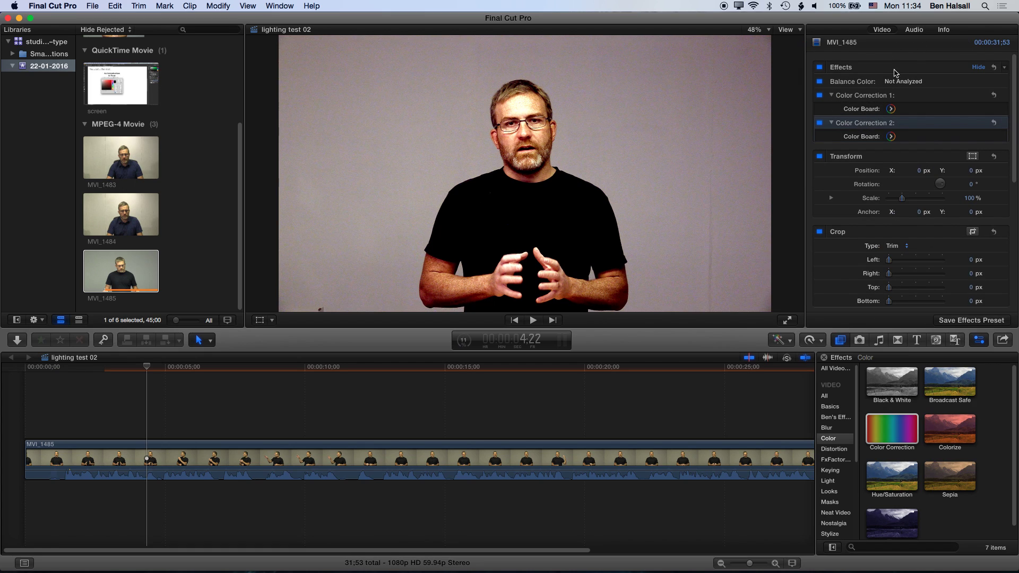
key(super+6)
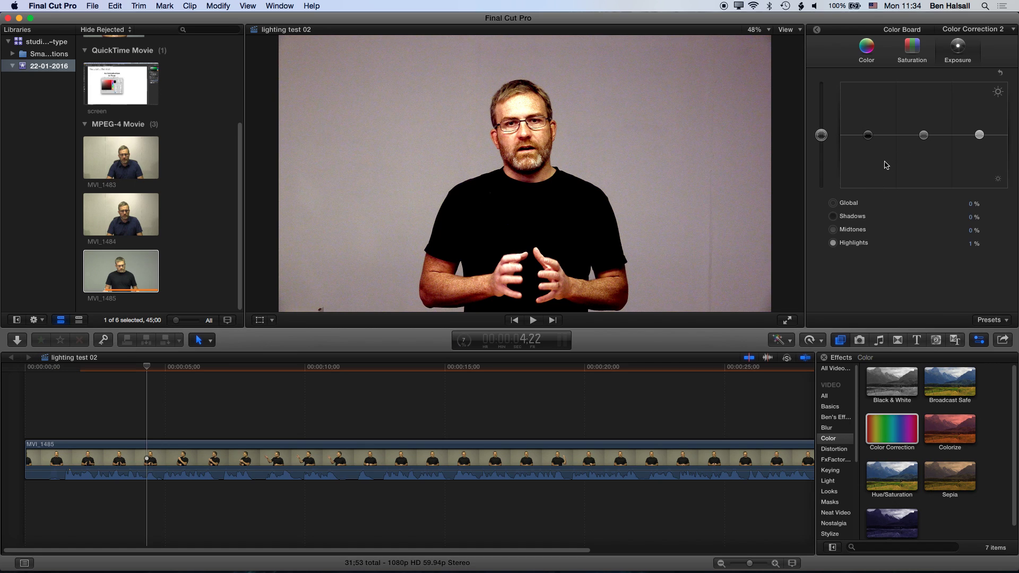
Step: Lift Color Correction 2's Midtones exposure to 3%
drag(925, 137, 924, 134)
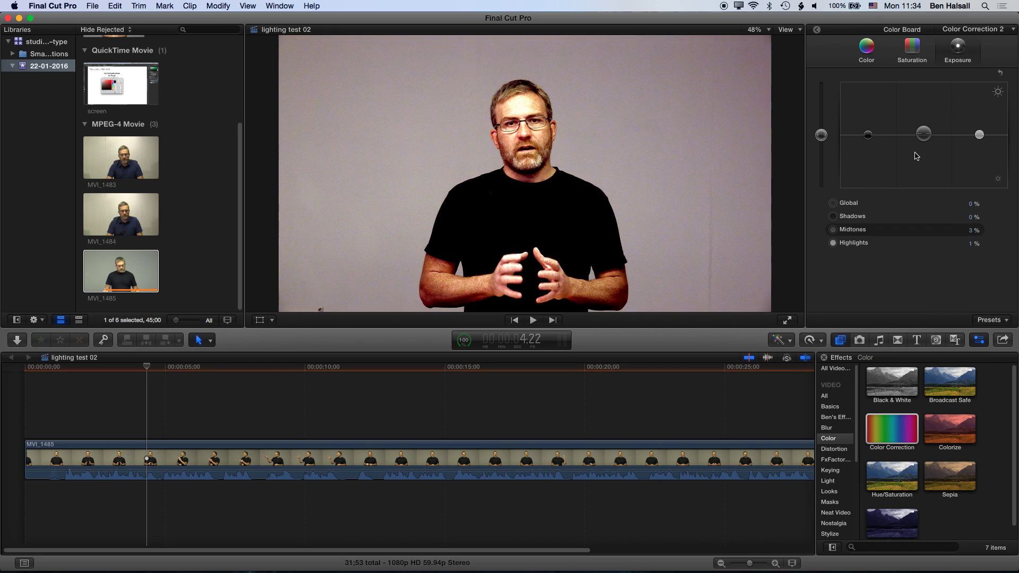
click(901, 170)
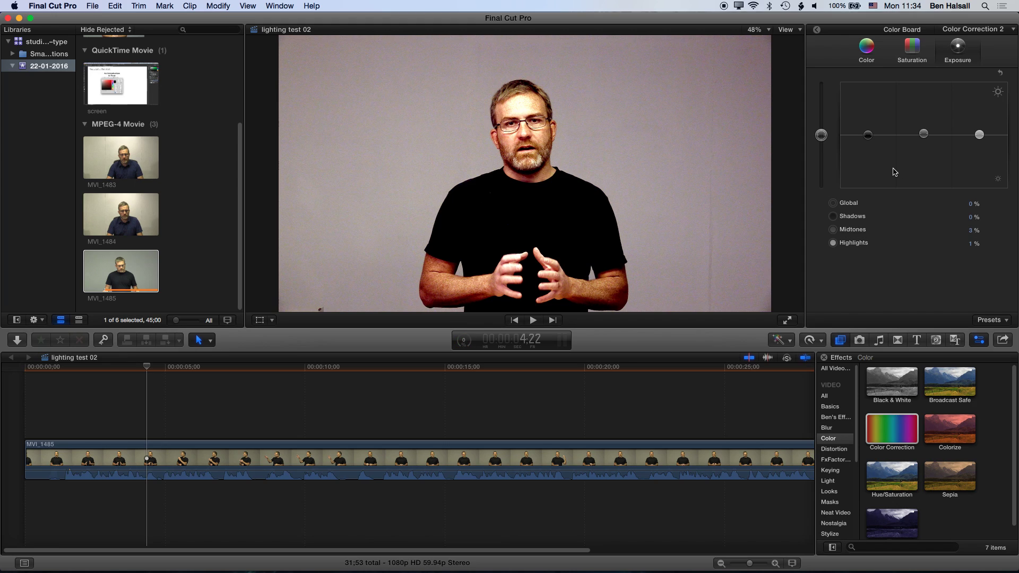